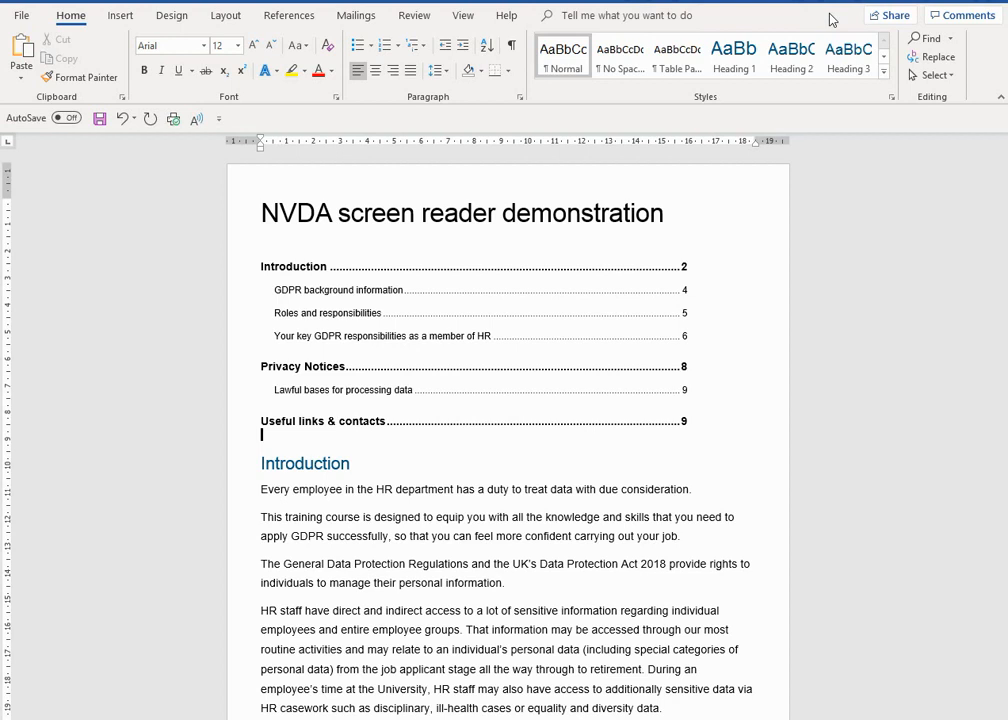
Step: Move the cursor from the Introduction heading through the document's following headings using the screen reader's heading navigation
{"action": "key", "text": "Down"}
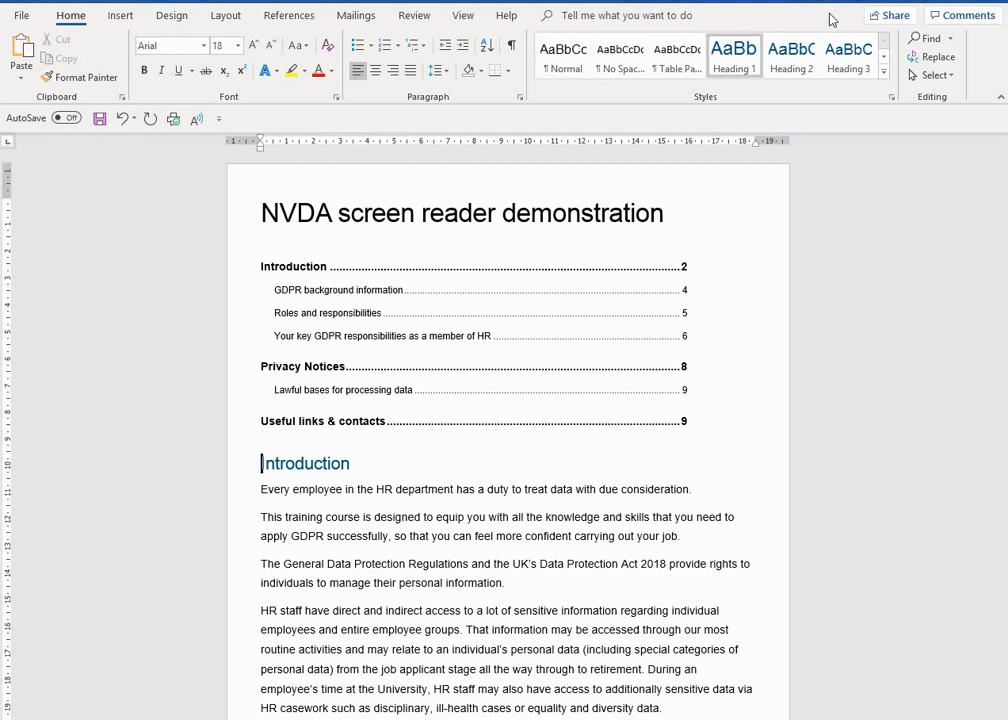
{"action": "key", "text": "Up"}
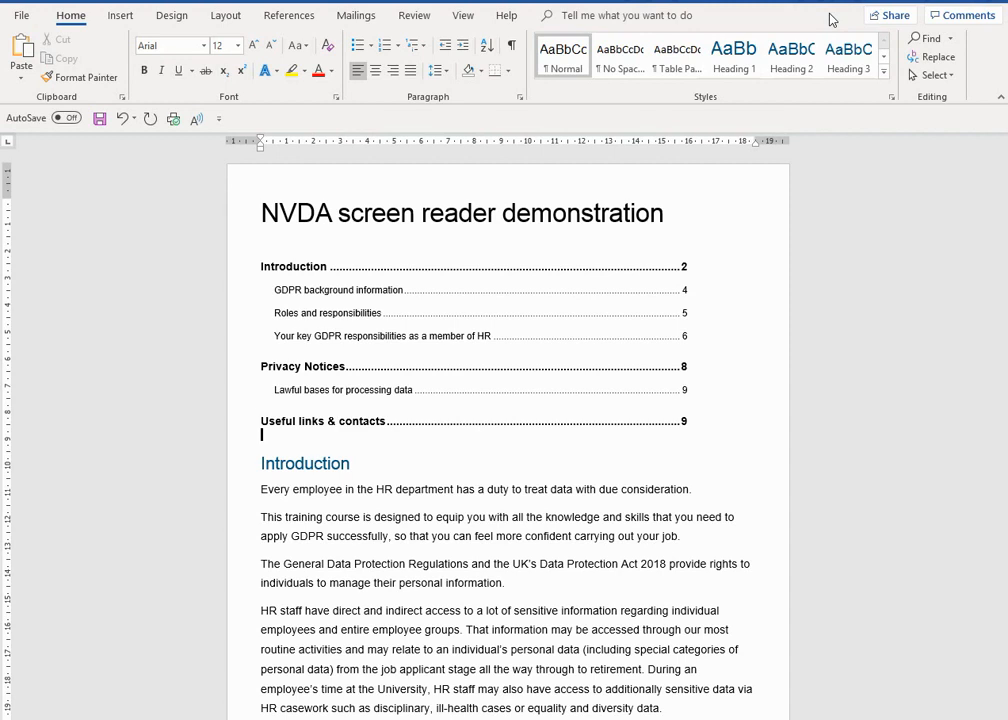
{"action": "key", "text": "Down"}
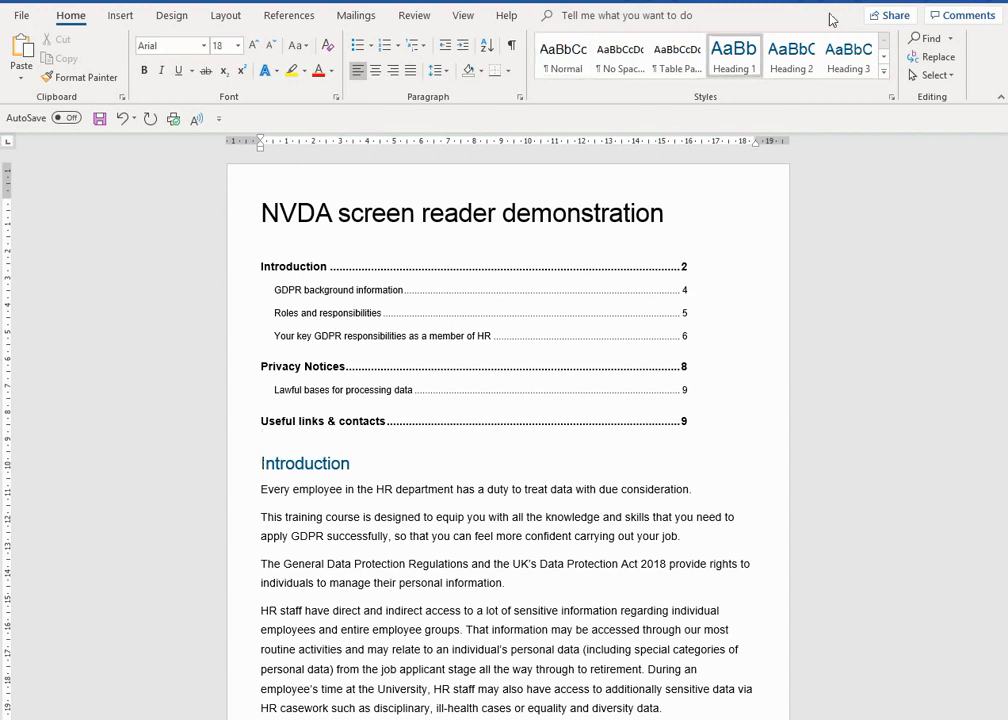
{"action": "key", "text": "h"}
{"action": "key", "text": "ctrl+alt+2"}
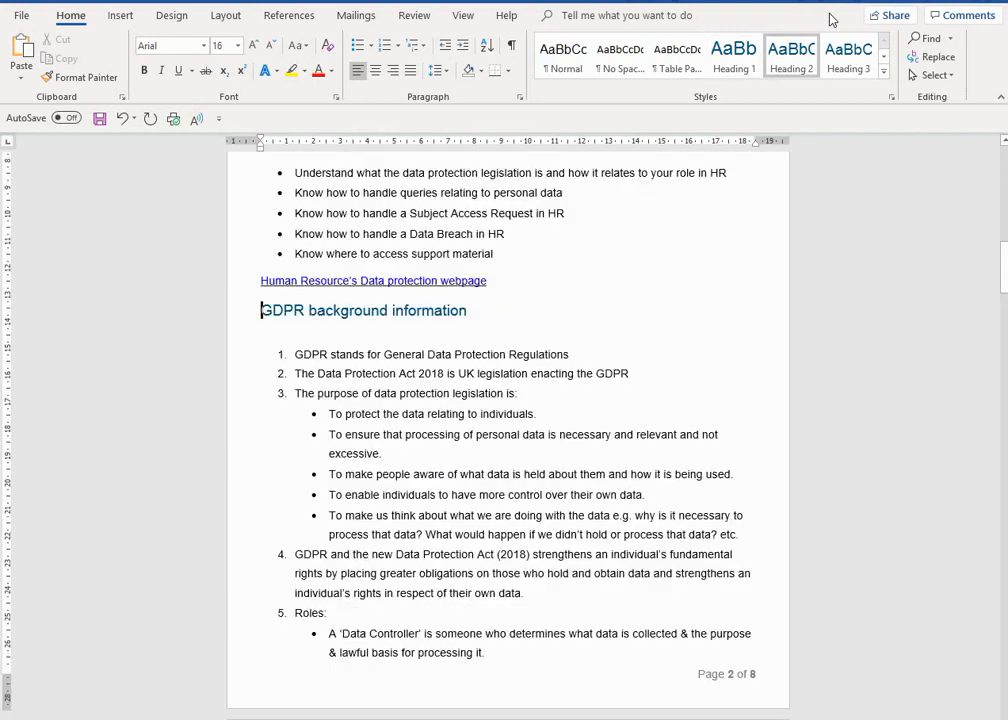
{"action": "key", "text": "h"}
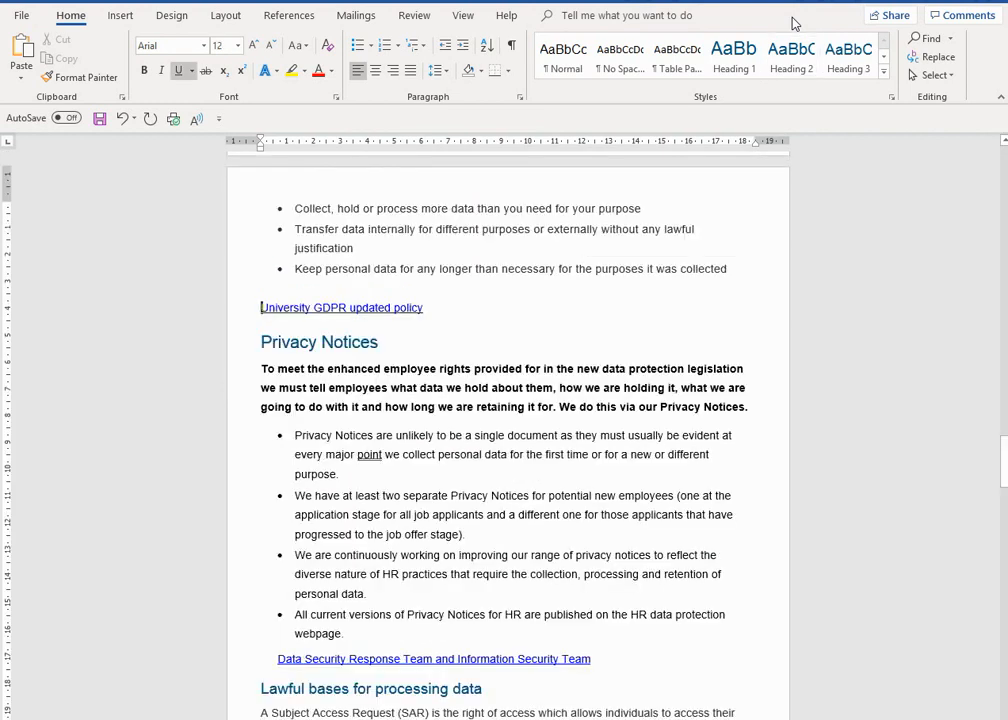
Step: Step through the document's hyperlinks from the University GDPR updated policy link using the screen reader's link navigation
{"action": "key", "text": "k"}
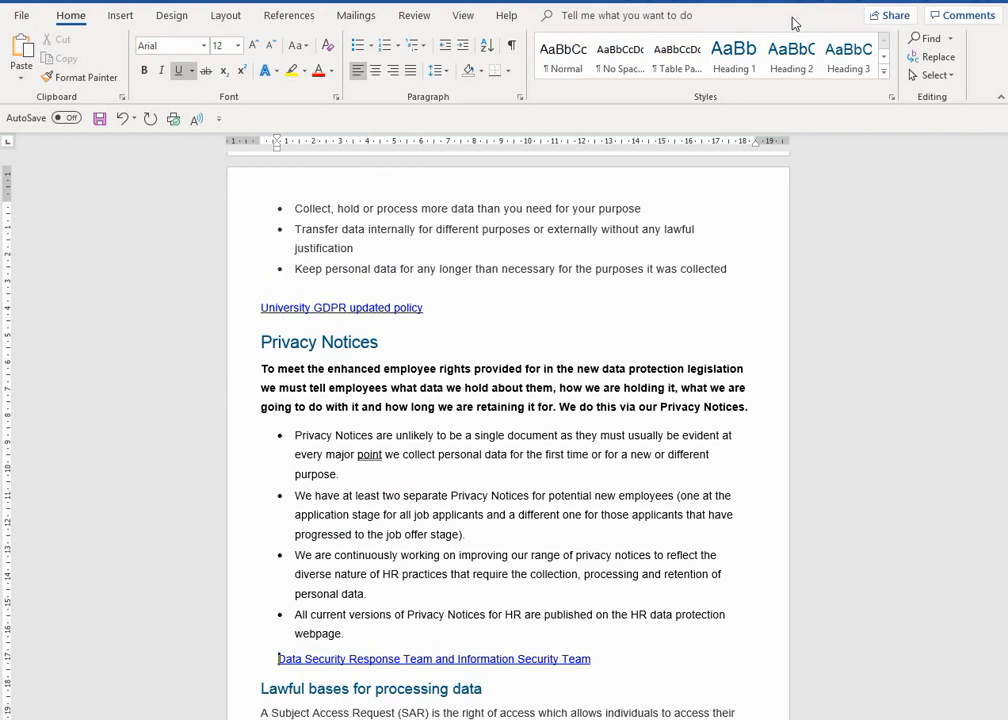
{"action": "key", "text": "k"}
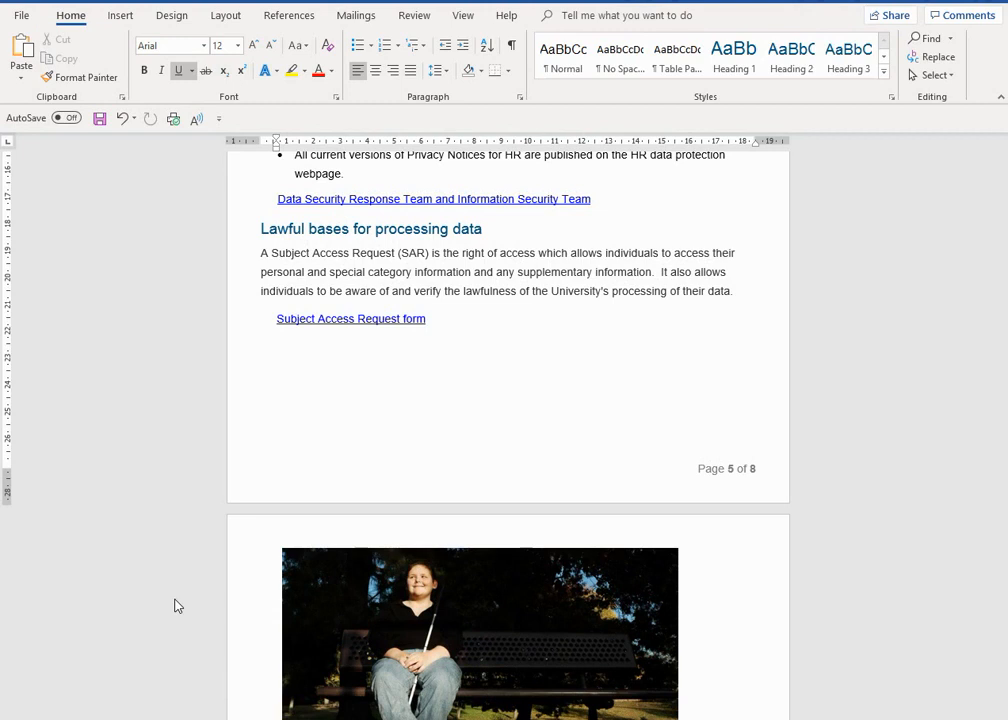
Step: Show the alt text of the photo of the girl on the bench, then place the cursor above the photo
{"action": "scroll", "coordinate": [175, 606], "scroll_direction": "down", "scroll_amount": 4}
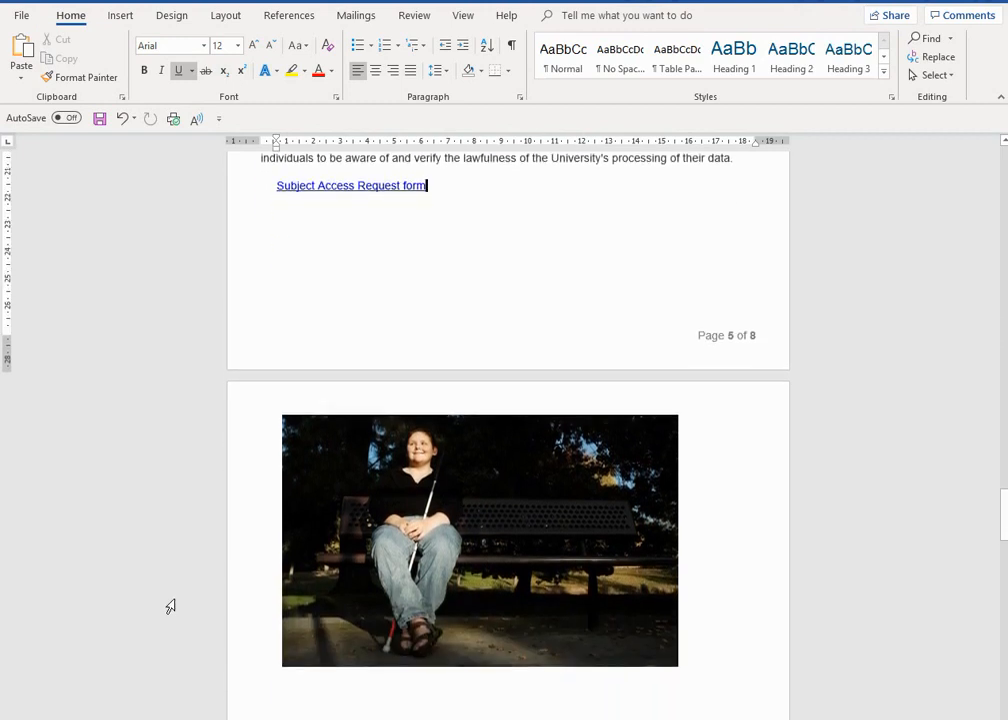
{"action": "scroll", "coordinate": [170, 606], "scroll_direction": "down", "scroll_amount": 1}
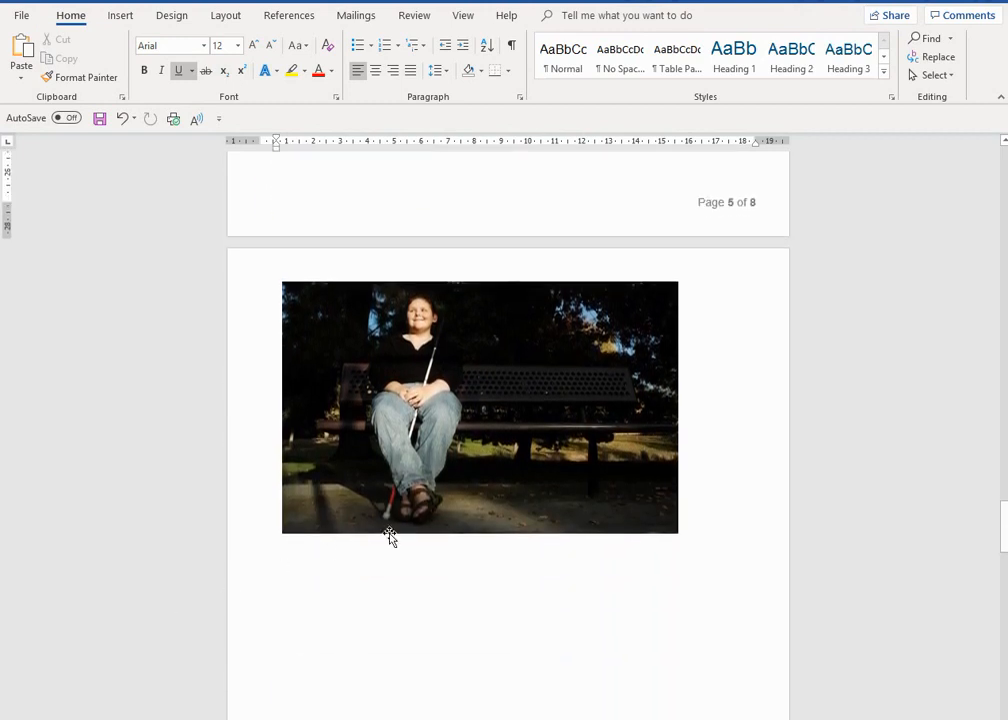
{"action": "left_click", "coordinate": [527, 461]}
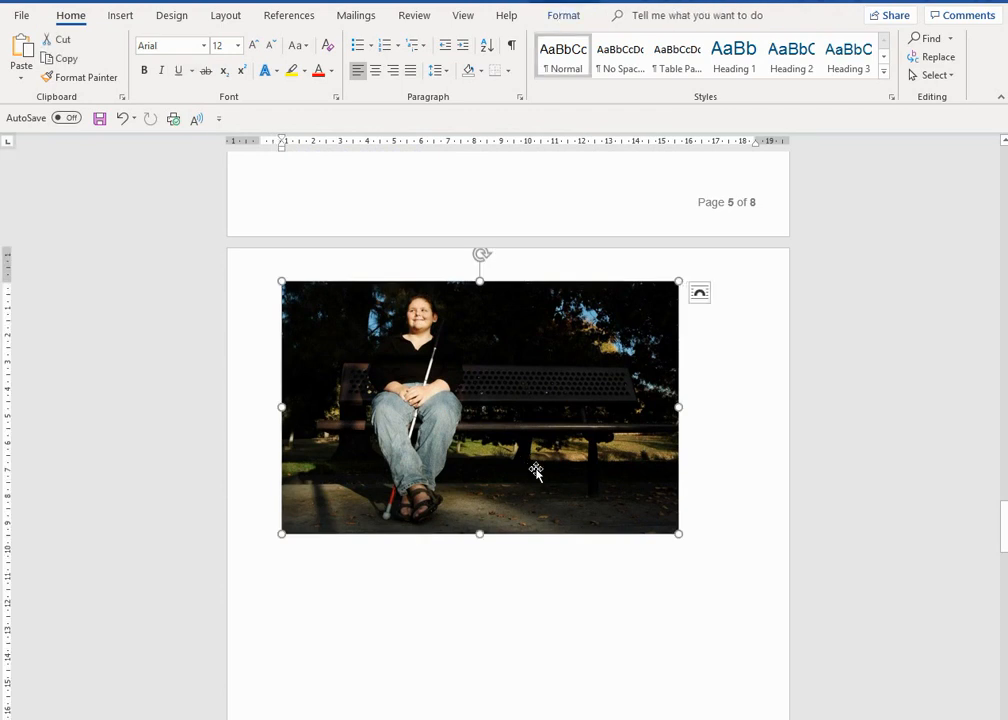
{"action": "left_click", "coordinate": [556, 16]}
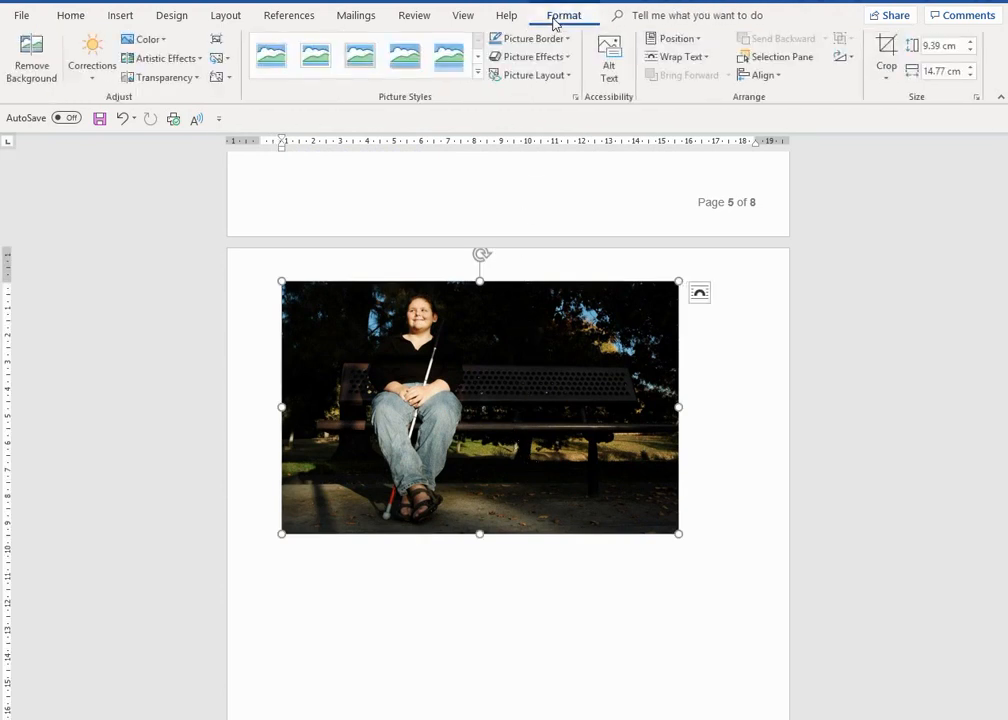
{"action": "left_click", "coordinate": [606, 80]}
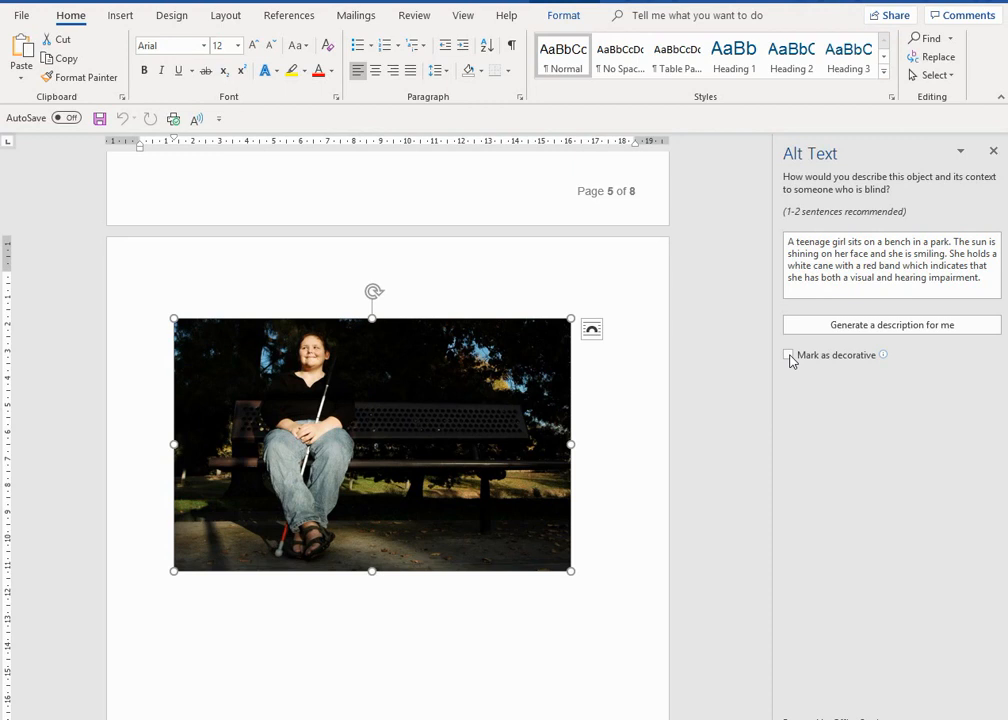
{"action": "left_click", "coordinate": [185, 265]}
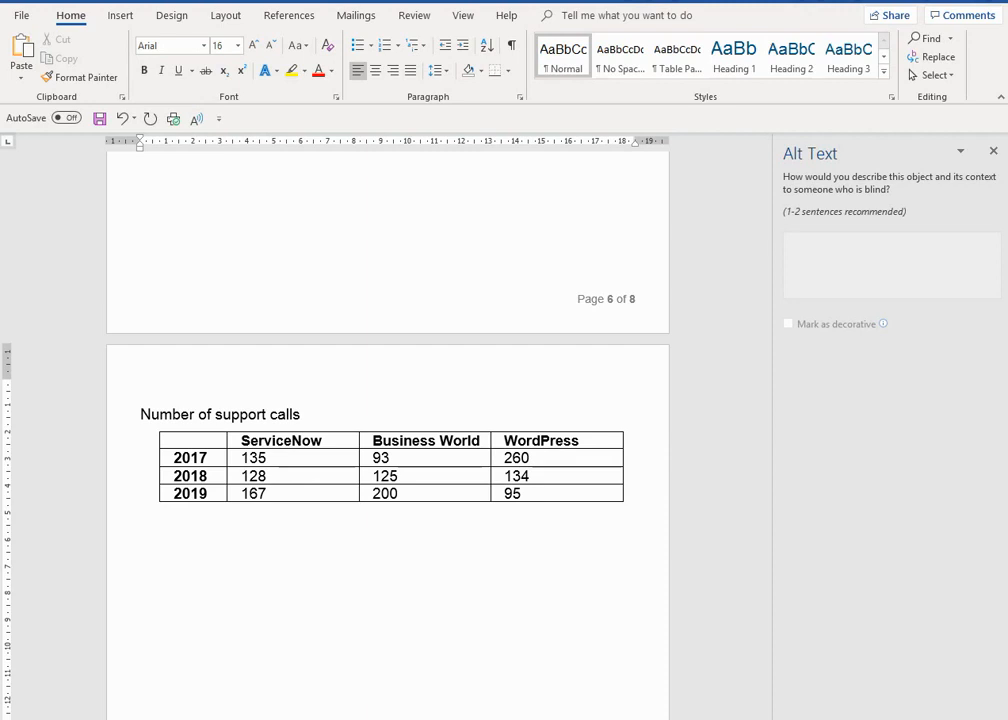
Step: Place the cursor above the support calls table and move cell by cell through its header row and 2017 row
{"action": "left_click", "coordinate": [165, 380]}
{"action": "key", "text": "Down"}
{"action": "key", "text": "Down"}
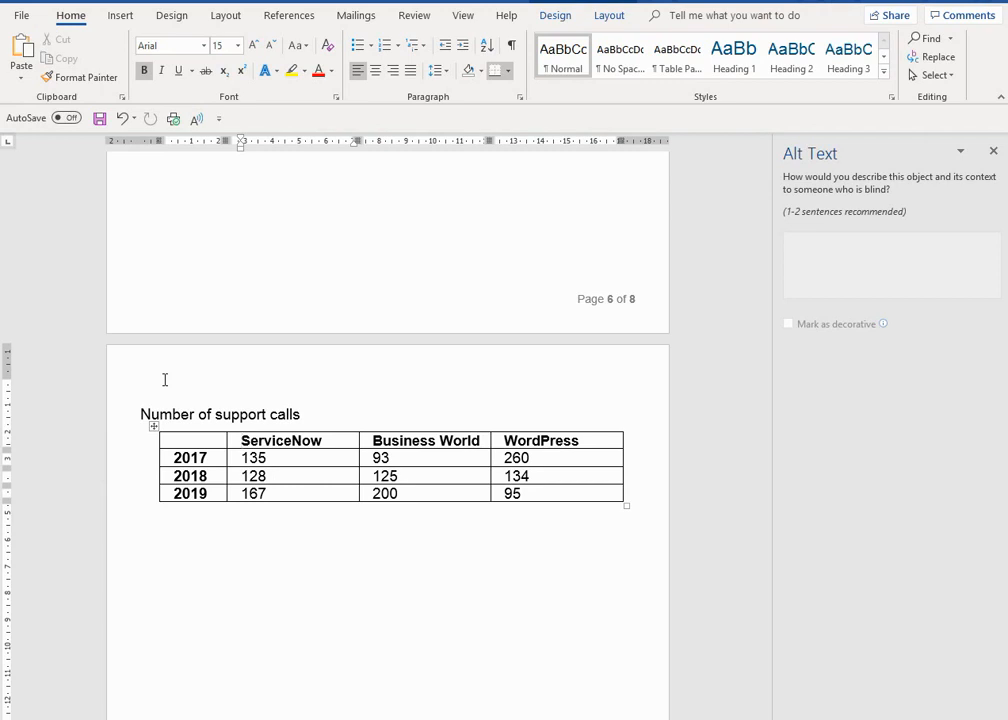
{"action": "key", "text": "ctrl+alt+Right"}
{"action": "key", "text": "ctrl+alt+Right"}
{"action": "key", "text": "ctrl+Down"}
{"action": "key", "text": "ctrl+Down"}
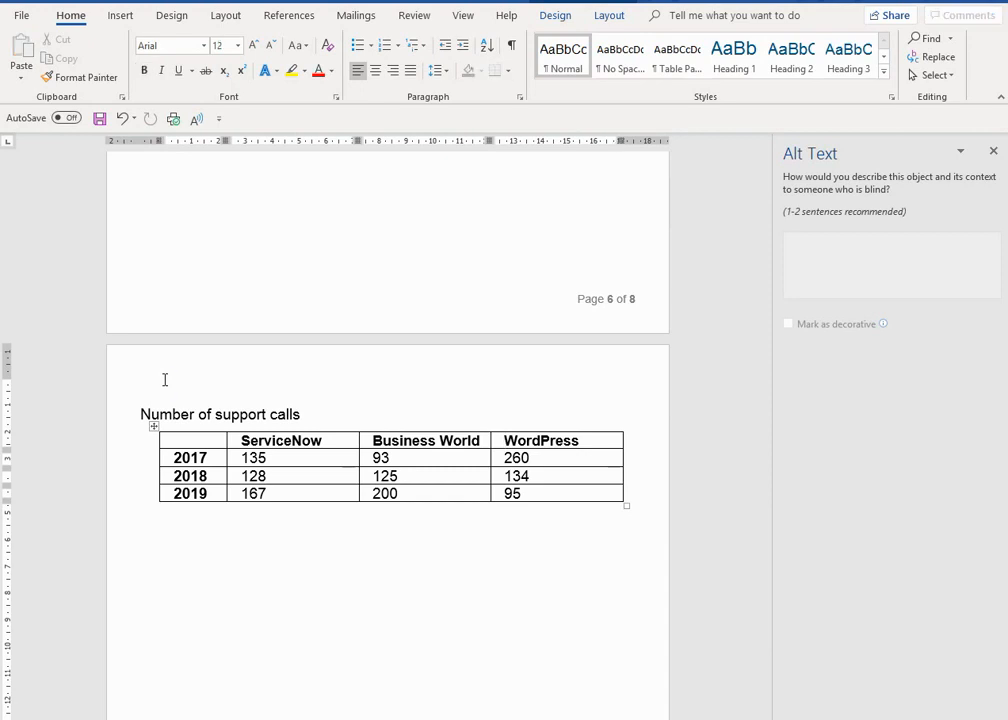
{"action": "key", "text": "ctrl+alt+Right"}
{"action": "key", "text": "ctrl+alt+Right"}
{"action": "key", "text": "ctrl+alt+Right"}
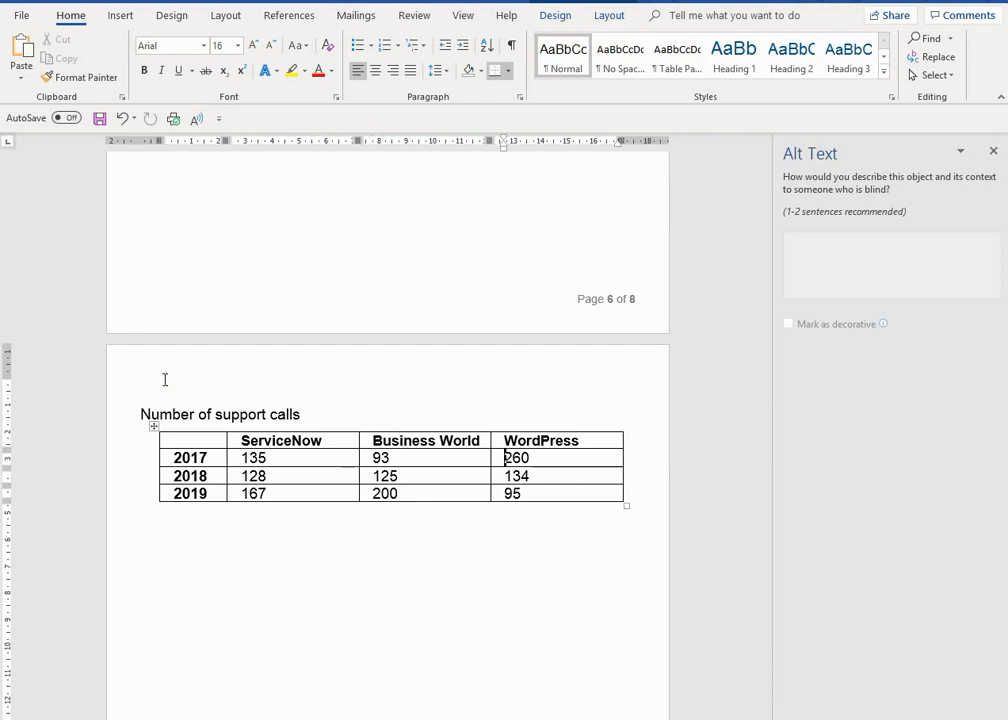
{"action": "key", "text": "ctrl+alt+Right"}
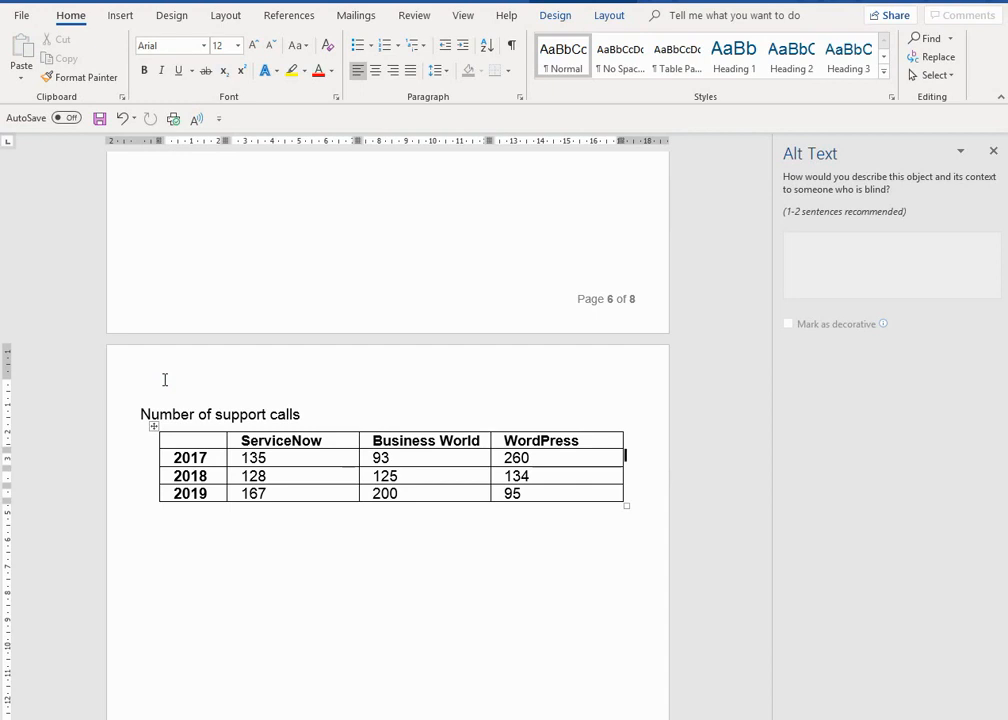
Step: Move the cursor character by character along the 2018 row of the support calls table
{"action": "key", "text": "Right"}
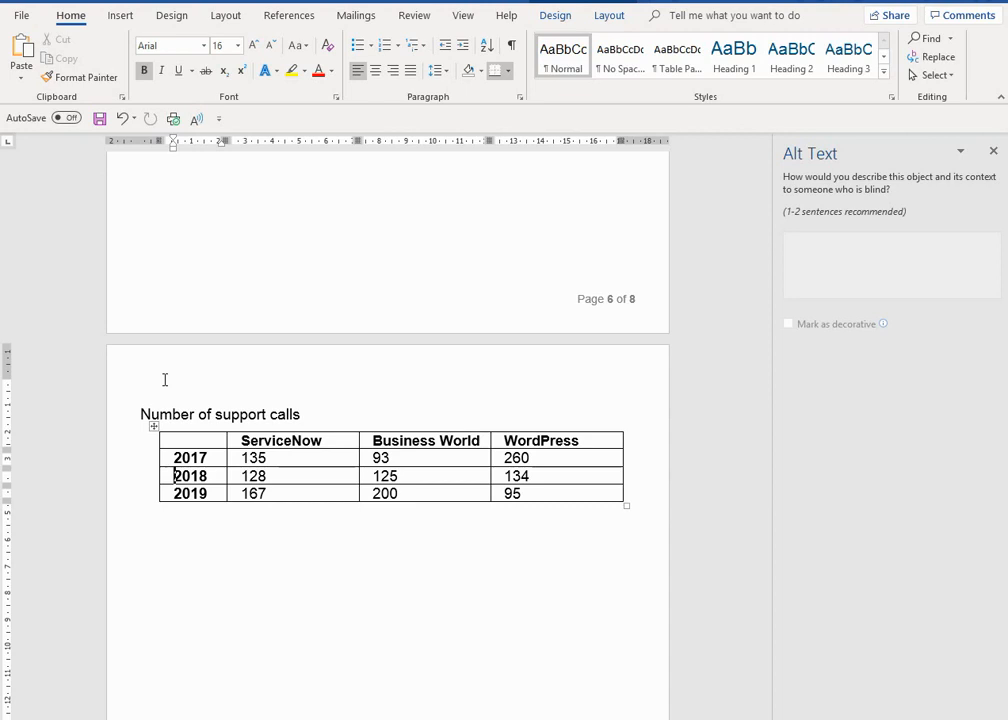
{"action": "key", "text": "Right"}
{"action": "key", "text": "Right"}
{"action": "key", "text": "Right"}
{"action": "key", "text": "Right"}
{"action": "key", "text": "Right"}
{"action": "key", "text": "Right"}
{"action": "key", "text": "Right"}
{"action": "key", "text": "Right"}
{"action": "key", "text": "Right"}
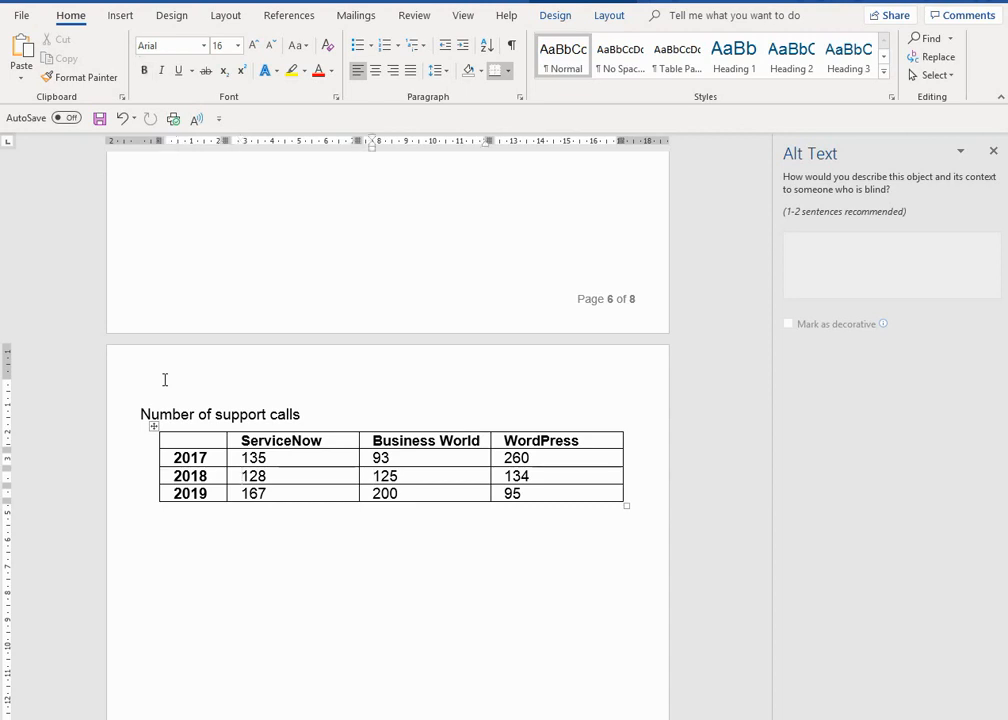
{"action": "key", "text": "Right"}
{"action": "key", "text": "Right"}
{"action": "key", "text": "Right"}
{"action": "key", "text": "Right"}
{"action": "key", "text": "alt+q"}
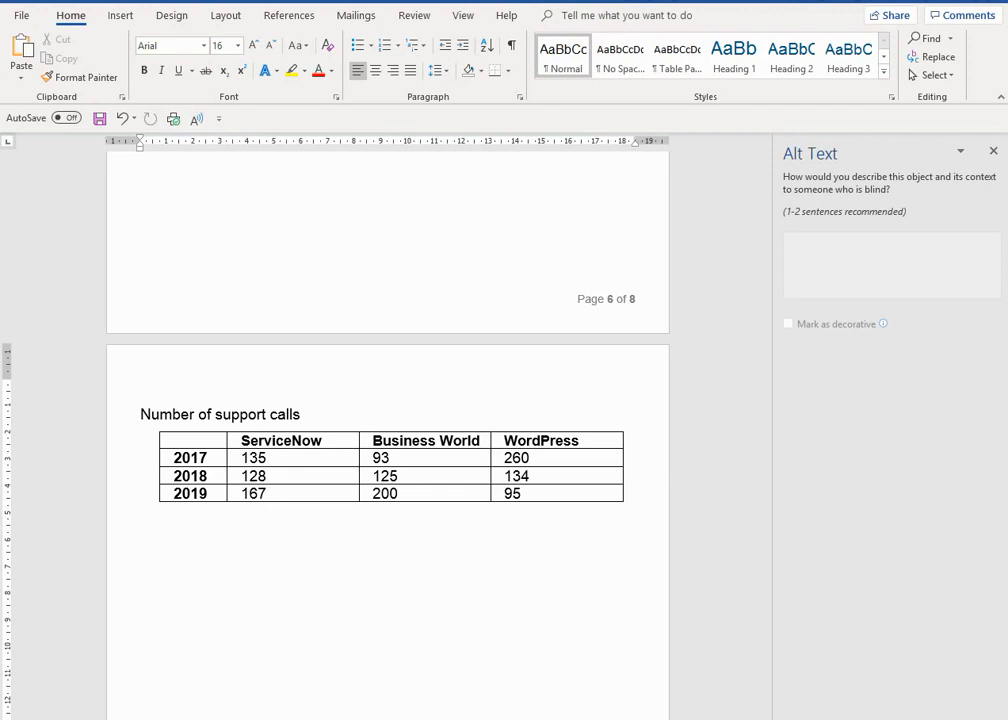
Step: Place the cursor in the blank line above the "Number of support calls" title and move down towards the table
{"action": "scroll", "coordinate": [153, 314], "scroll_direction": "down", "scroll_amount": 1}
{"action": "left_click", "coordinate": [153, 314]}
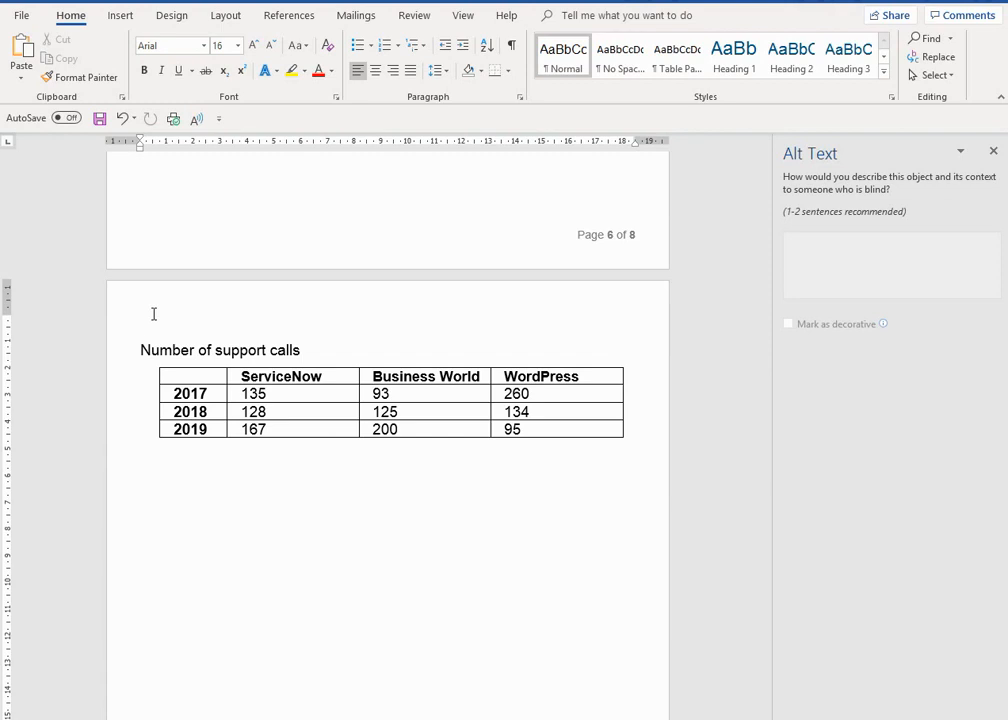
{"action": "left_click", "coordinate": [154, 314]}
{"action": "key", "text": "Down"}
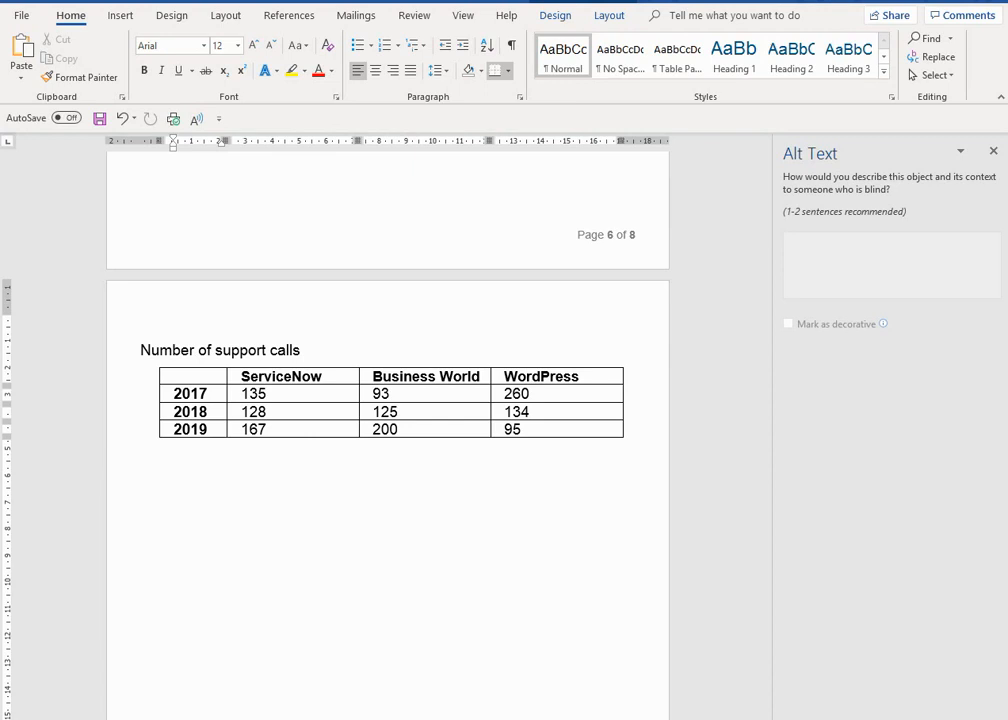
Step: Select the whole support calls table, view the alt text description in its Table Properties, and close the dialog
{"action": "left_click", "coordinate": [153, 361]}
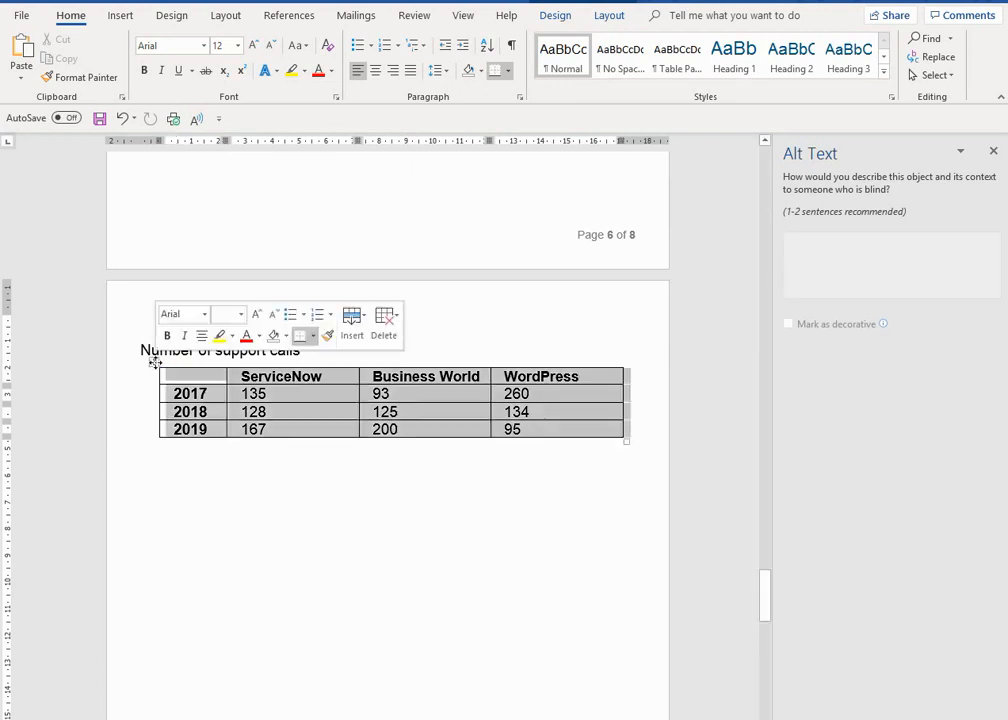
{"action": "right_click", "coordinate": [326, 419]}
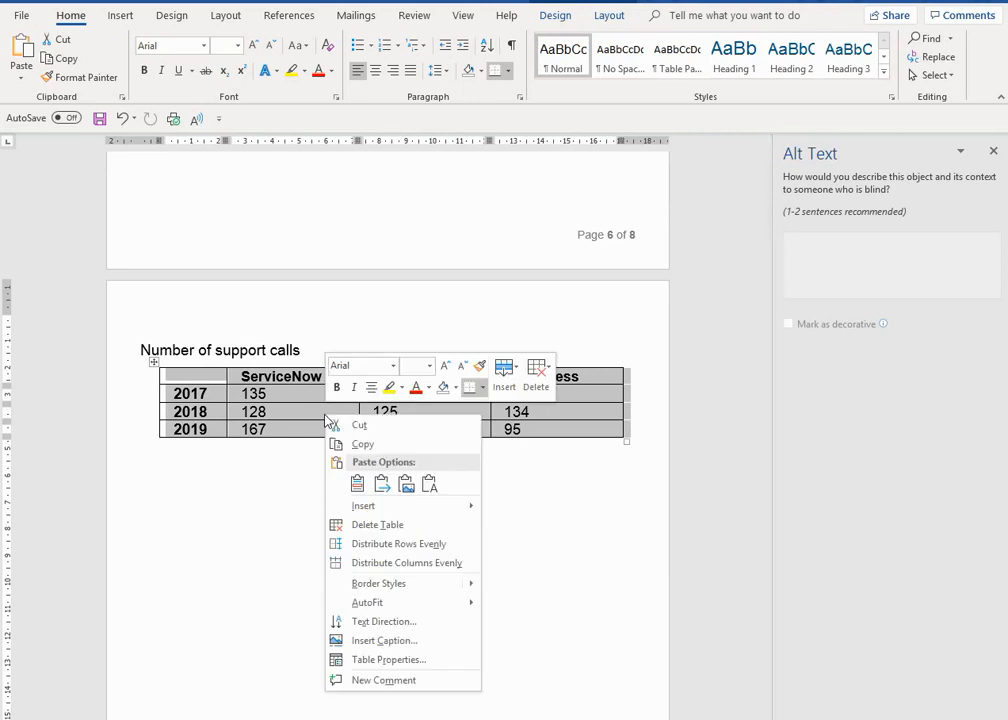
{"action": "left_click", "coordinate": [383, 660]}
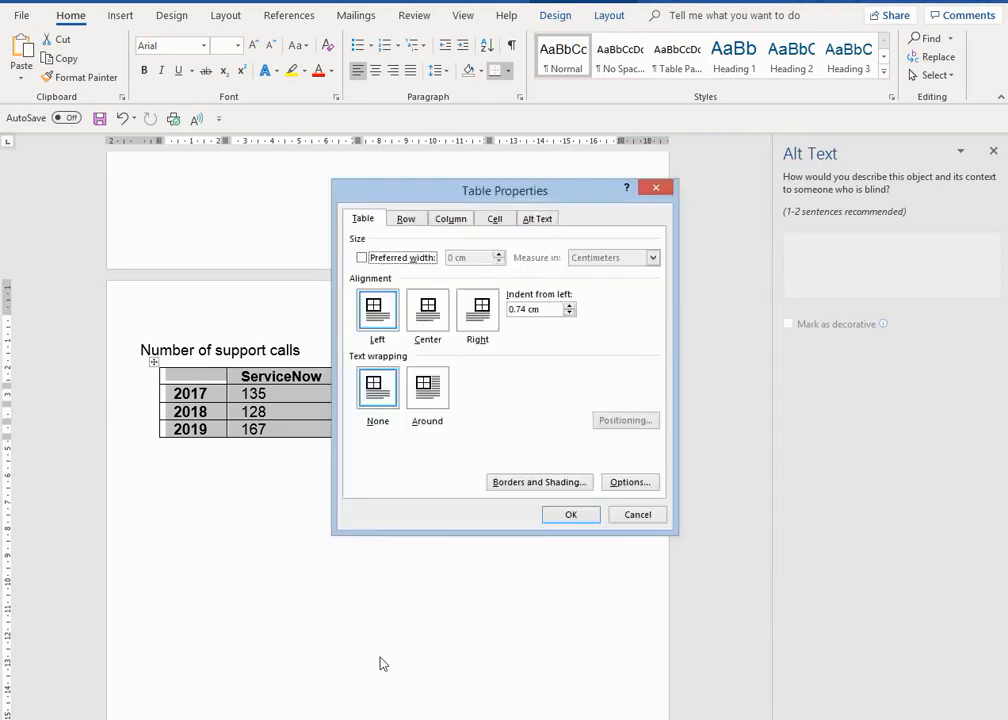
{"action": "left_click", "coordinate": [544, 221]}
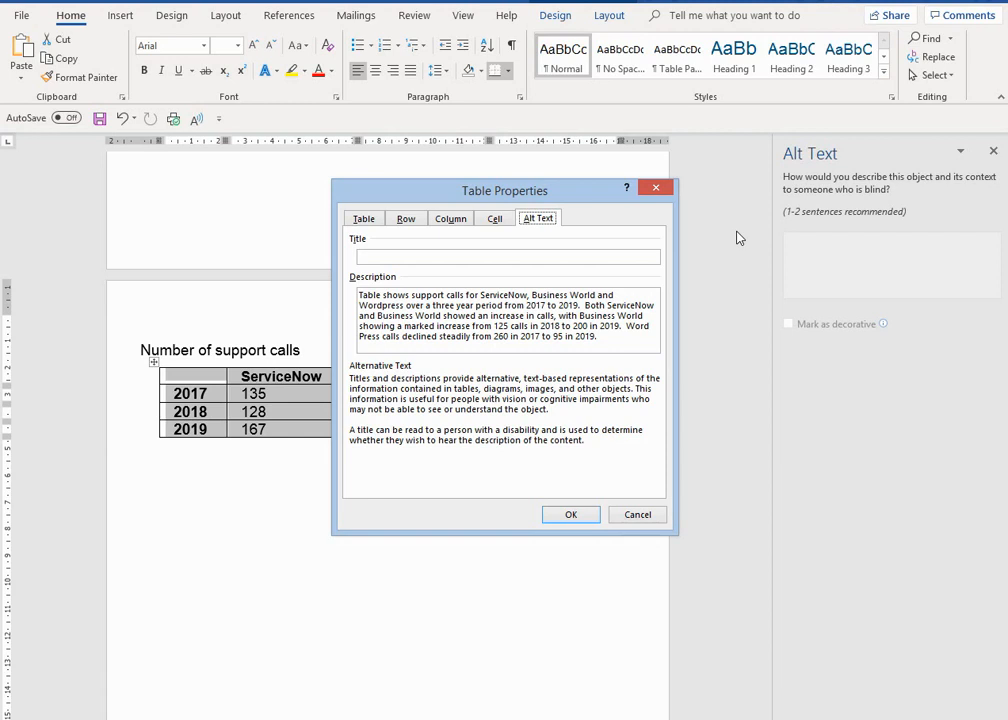
{"action": "left_click", "coordinate": [567, 516]}
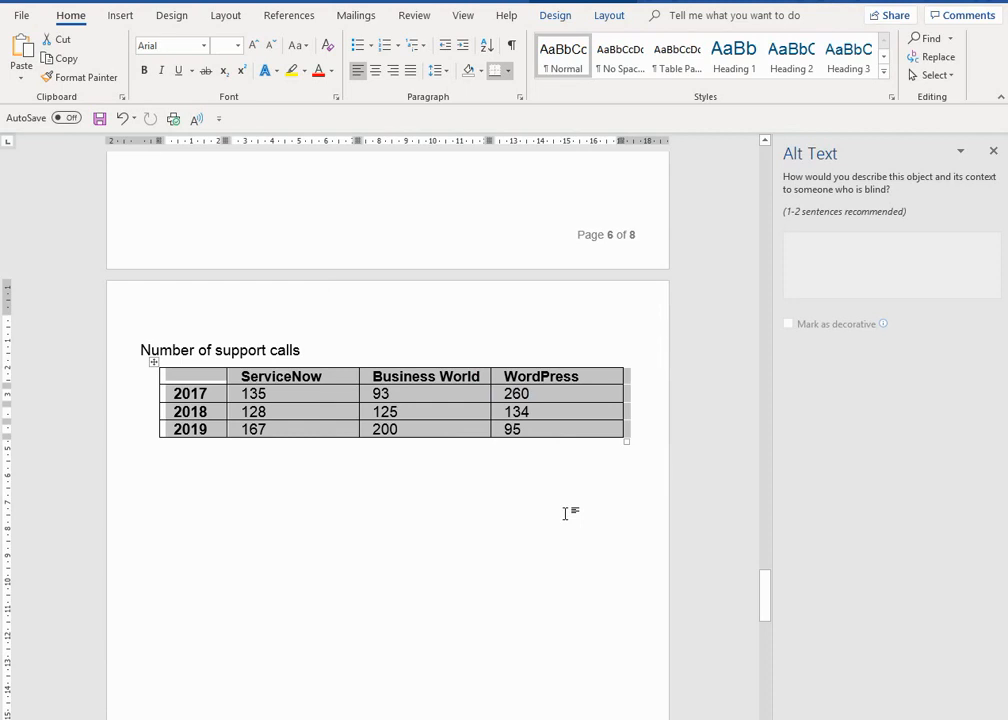
Step: Place the cursor at the end of the "Number of support calls" title and move down into the table's first cell
{"action": "left_click", "coordinate": [303, 350]}
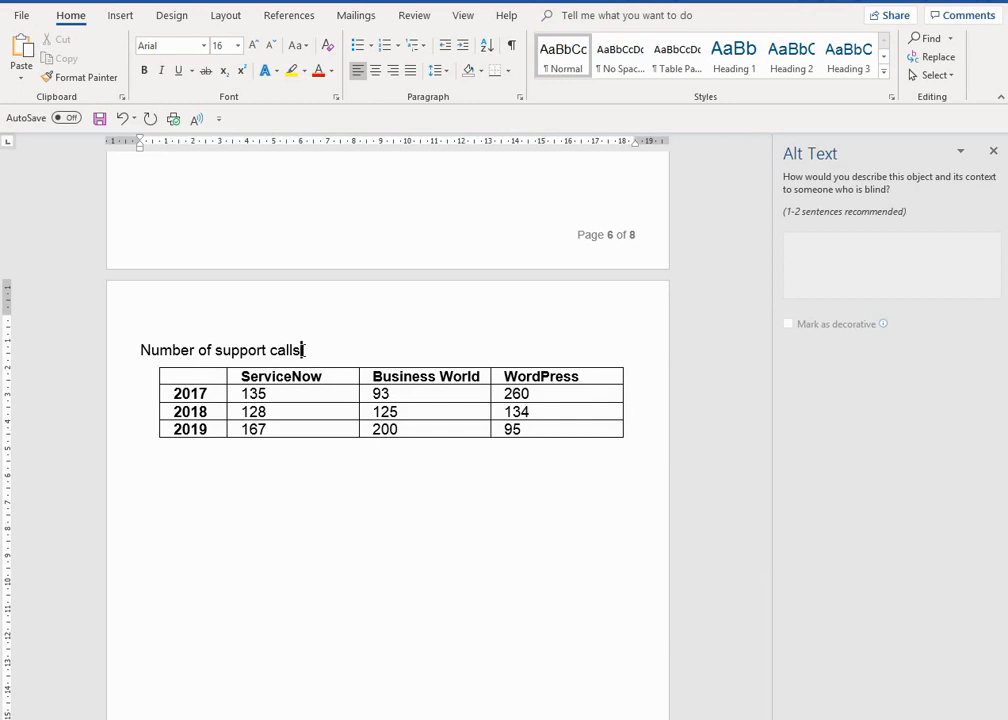
{"action": "key", "text": "Down"}
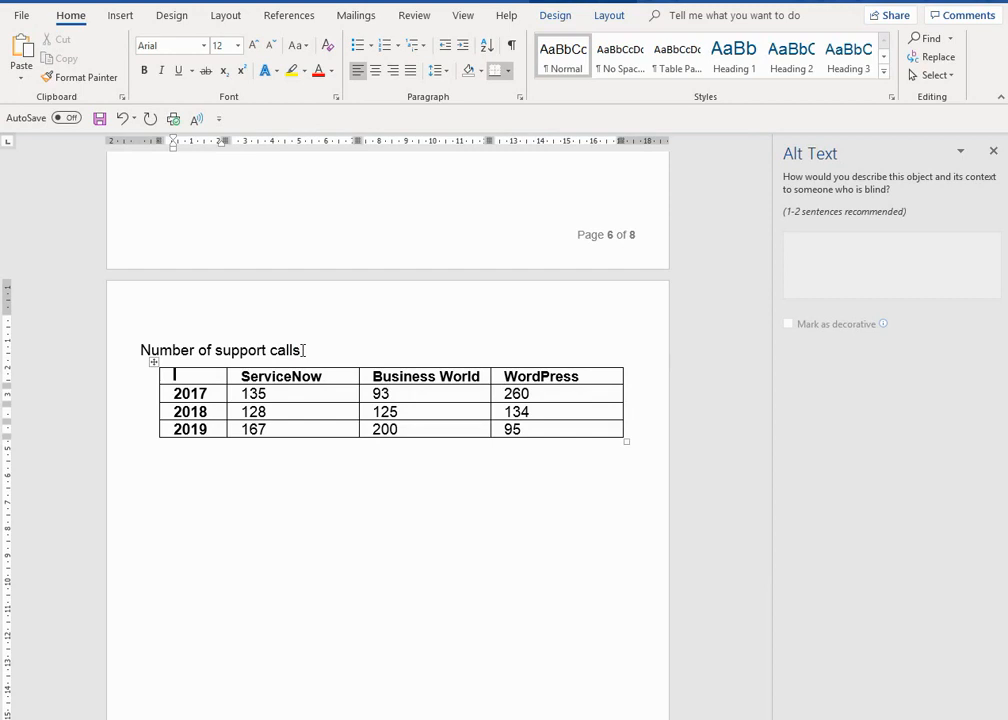
Step: Switch to the other document window and play Read Aloud from the "Lawful bases for processing data" heading into the table, then pause it
{"action": "key", "text": "alt+Tab"}
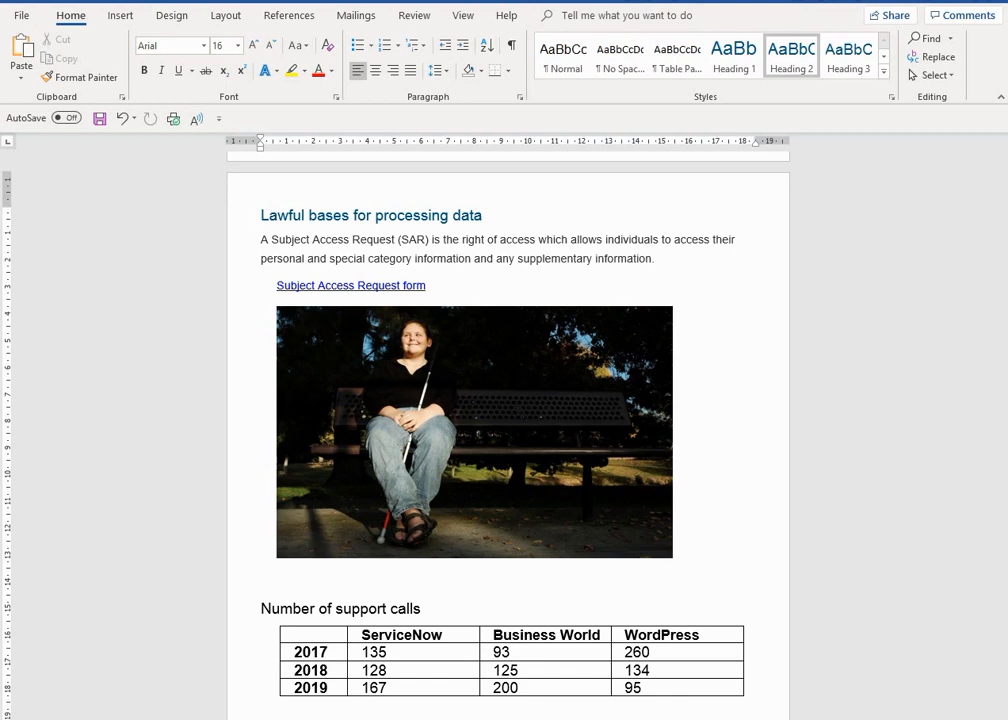
{"action": "key", "text": "ctrl+alt+space"}
{"action": "left_click", "coordinate": [413, 17]}
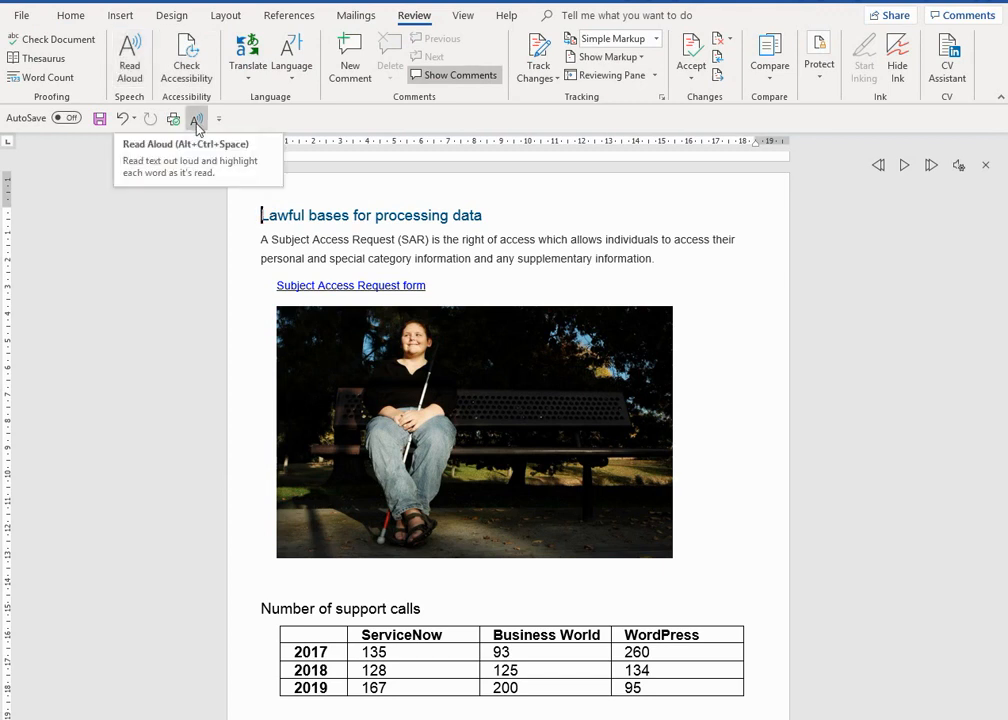
{"action": "left_click", "coordinate": [905, 167]}
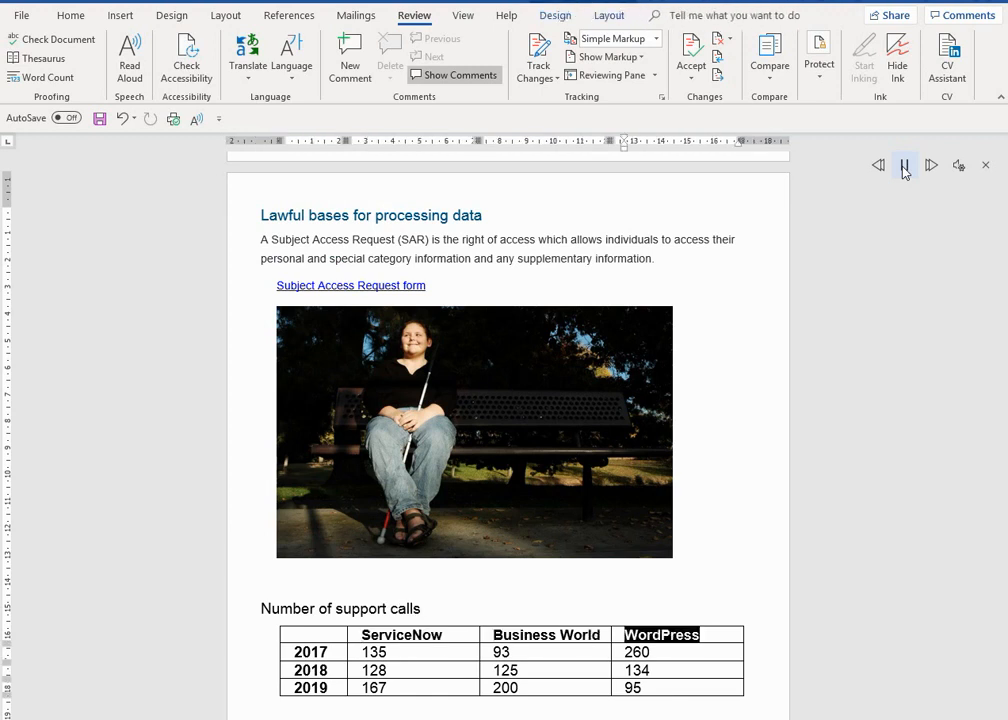
{"action": "left_click", "coordinate": [904, 166]}
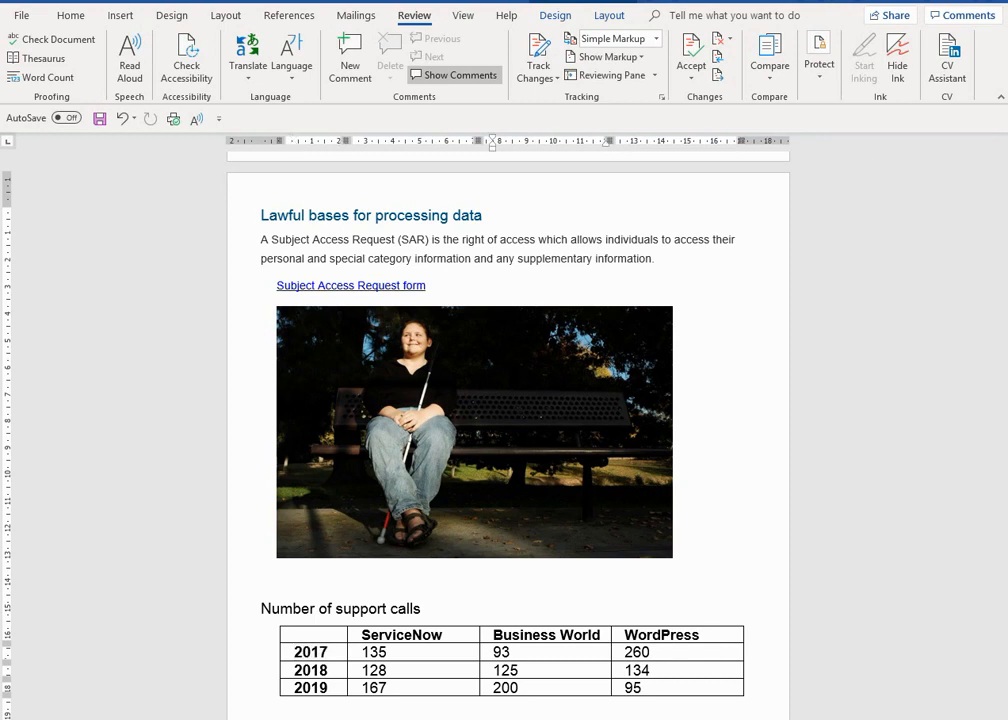